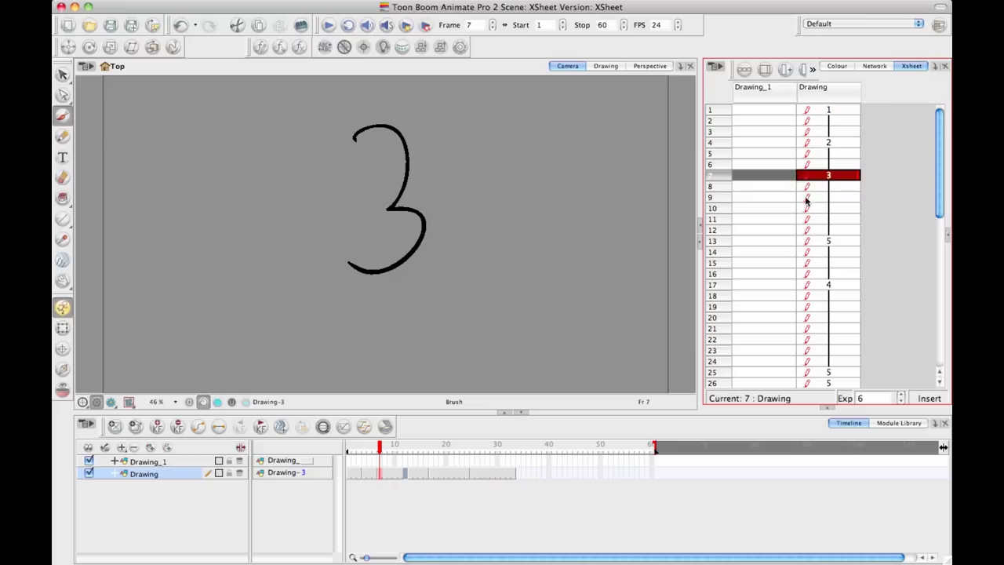
# - Check the Drawing column's frames 2–9, ending on drawing 3 at frame 7
pyautogui.moveTo(829, 120); pyautogui.dragTo(822, 270)
pyautogui.click(831, 164)
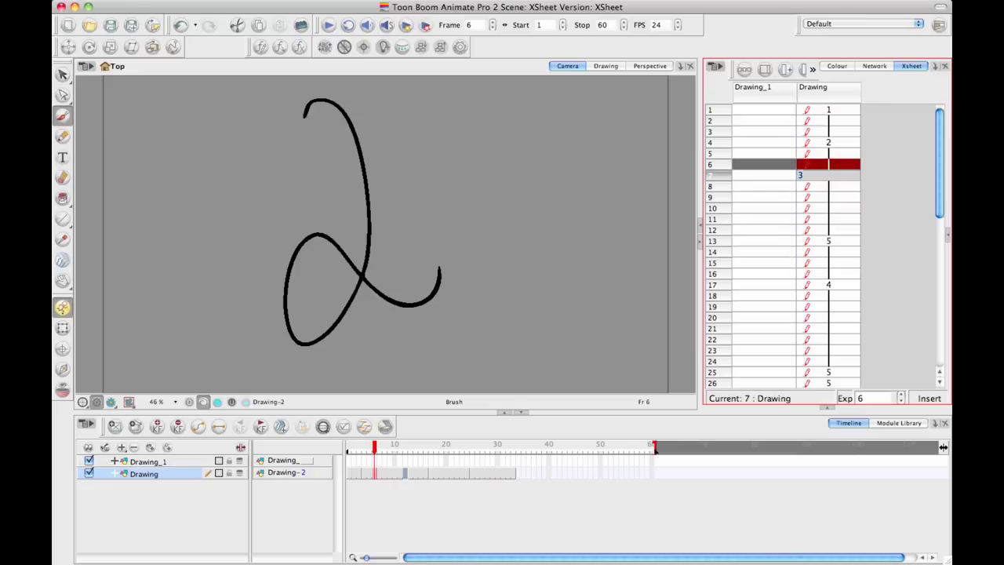
pyautogui.click(832, 156)
pyautogui.click(829, 175)
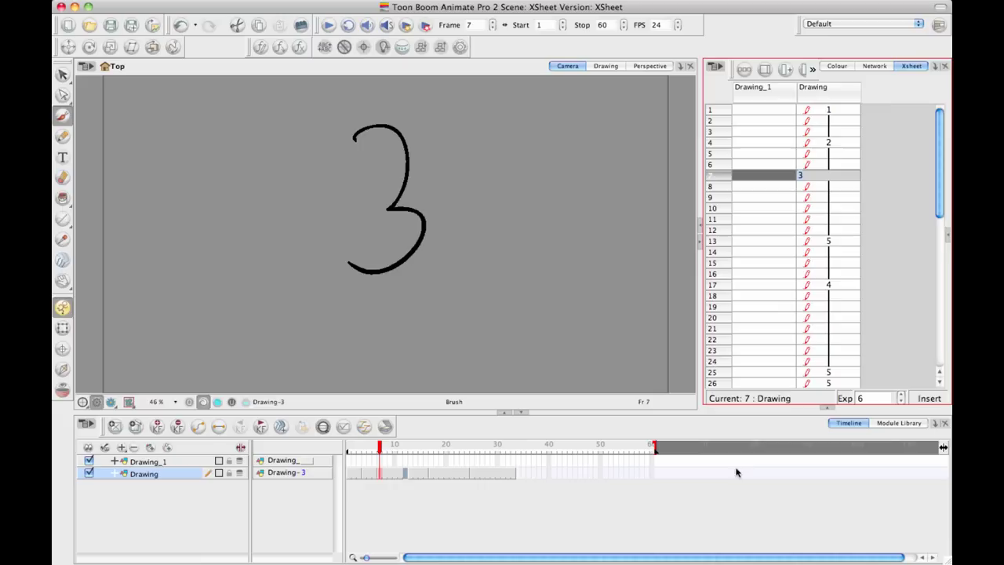
pyautogui.click(837, 197)
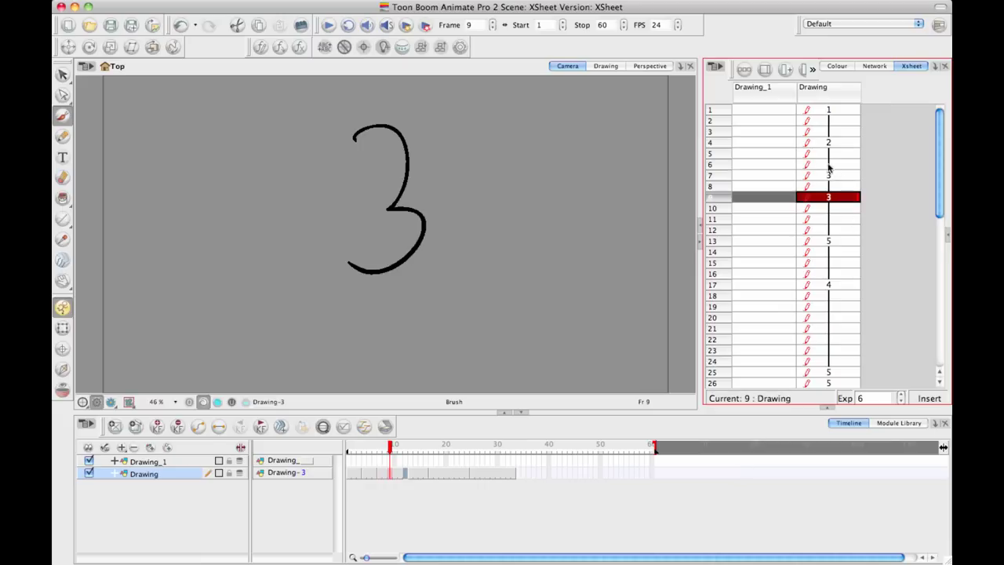
pyautogui.click(831, 176)
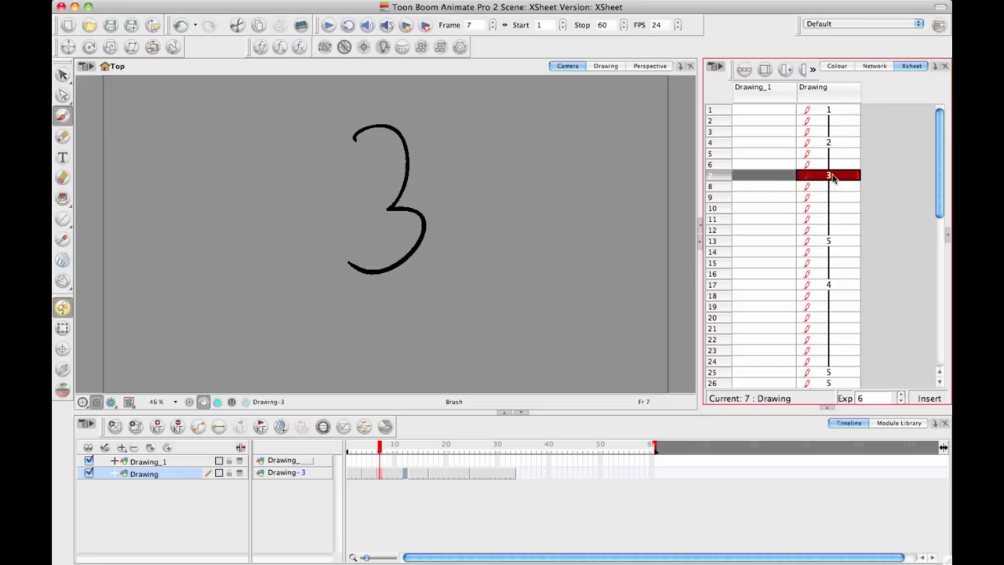
# - Enter new drawing 6 at frame 7, pushing drawing 3 to frame 8
pyautogui.doubleClick(833, 177)
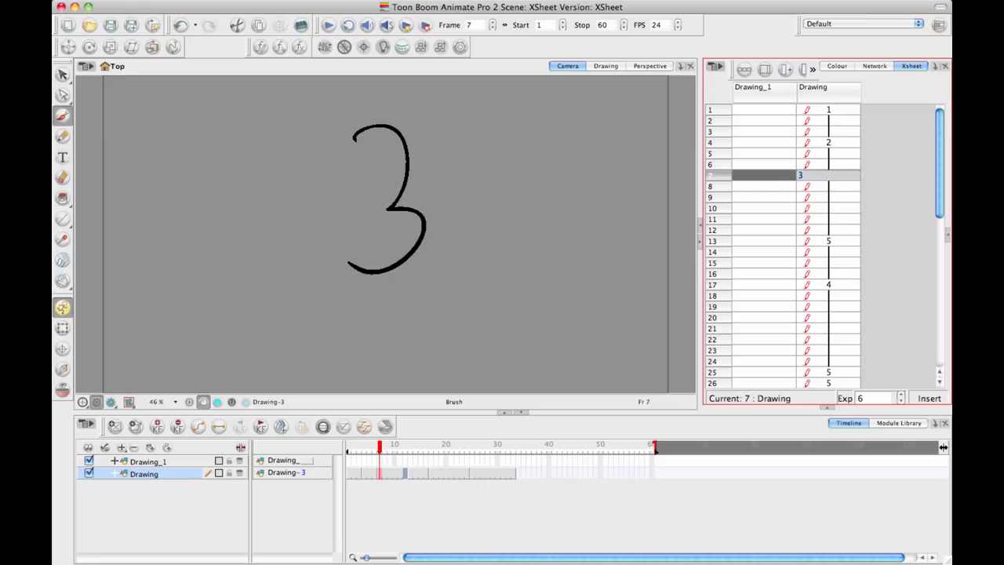
pyautogui.write('6')
pyautogui.press('Return')
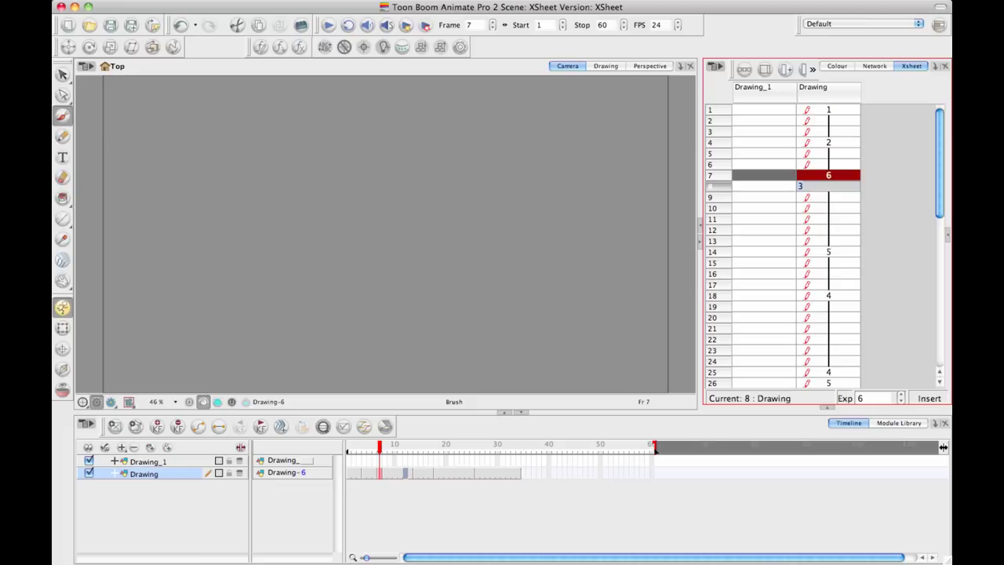
pyautogui.click(835, 175)
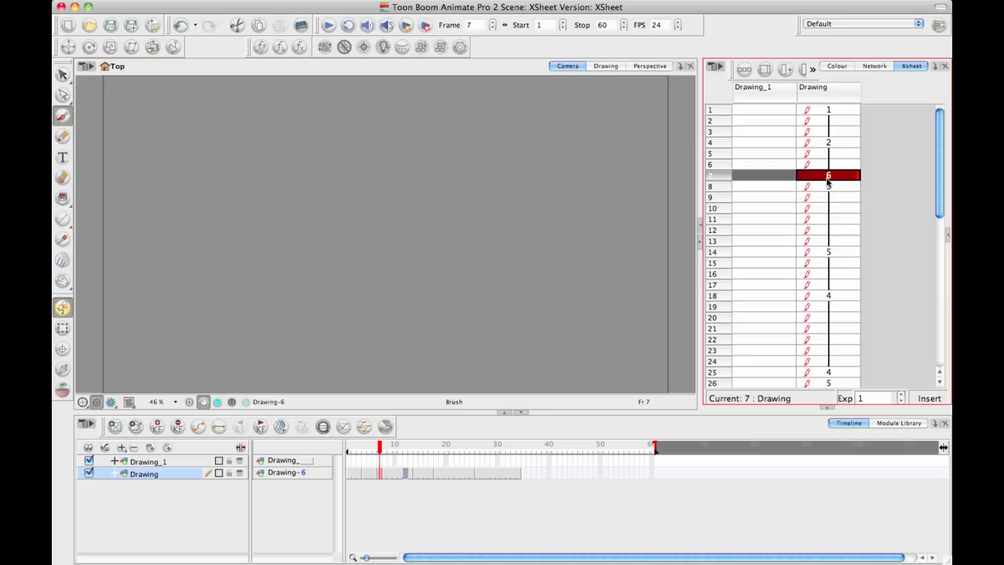
# - Put drawing 3 back at frame 7, replacing drawing 6
pyautogui.write('6')
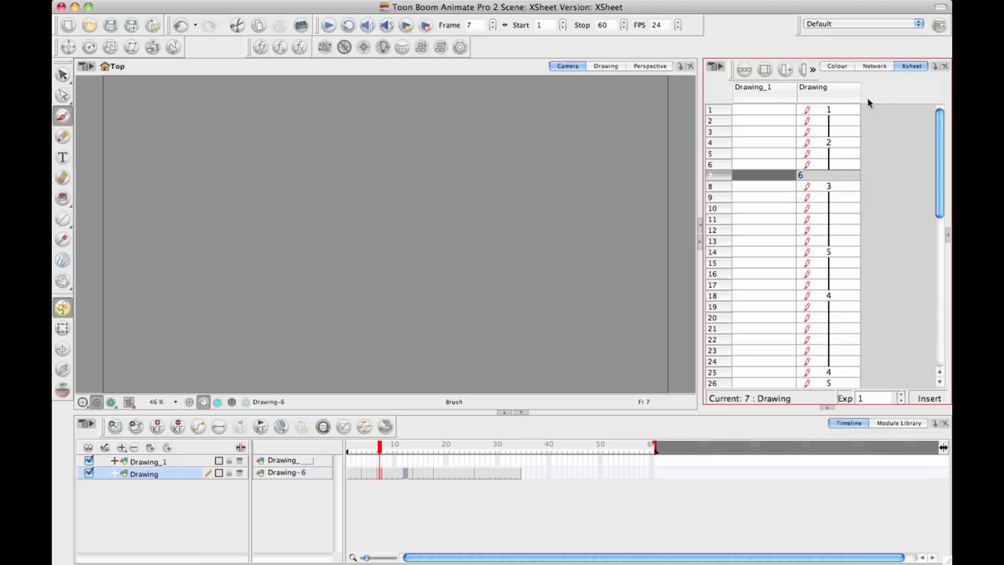
pyautogui.press('Return')
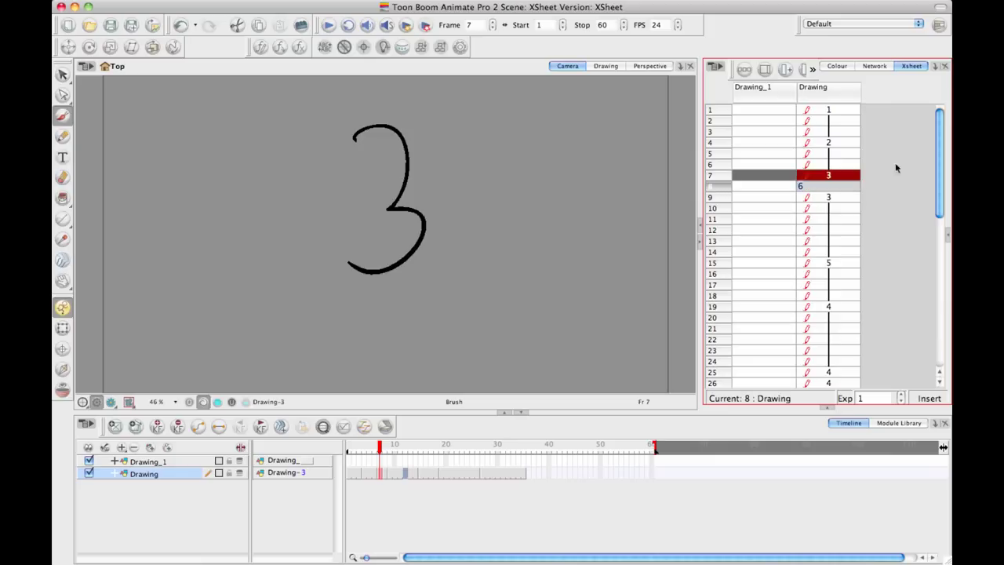
pyautogui.click(850, 197)
pyautogui.click(859, 165)
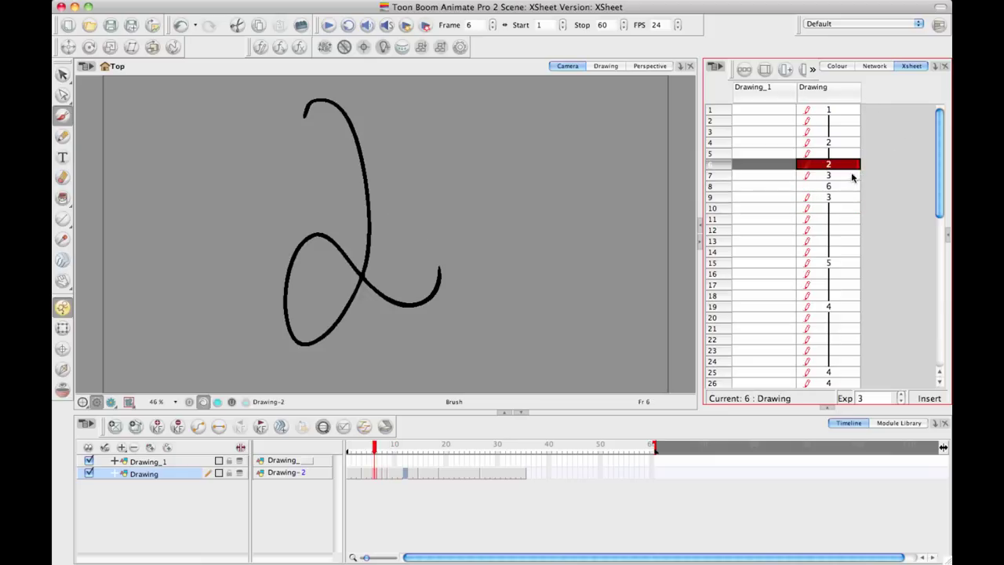
pyautogui.click(856, 178)
# - In Overwrite mode, extend drawing 3 from frame 7 to drawing 5 at frame 15
pyautogui.moveTo(857, 180); pyautogui.dragTo(857, 220)
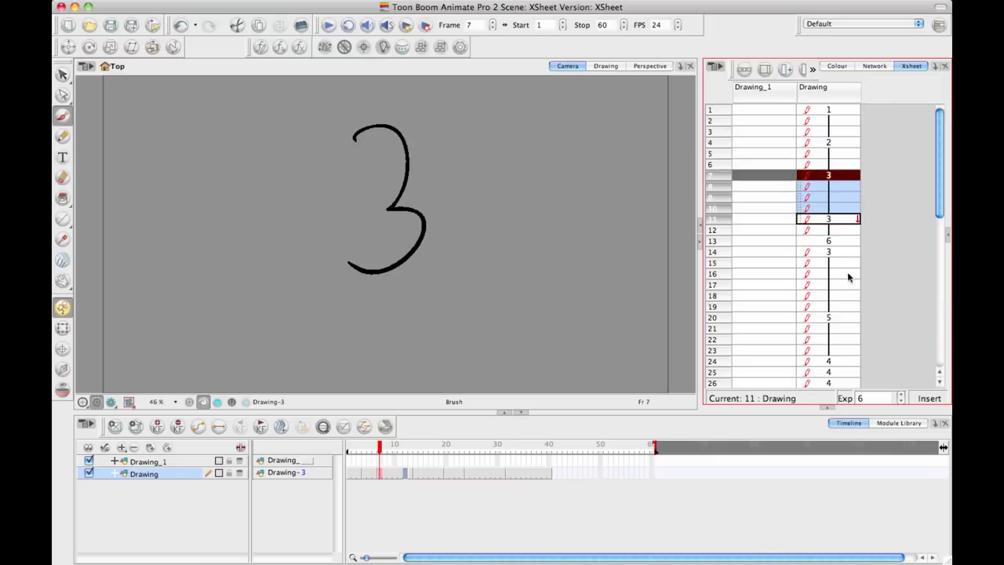
pyautogui.hotkey('ctrl', 'z')
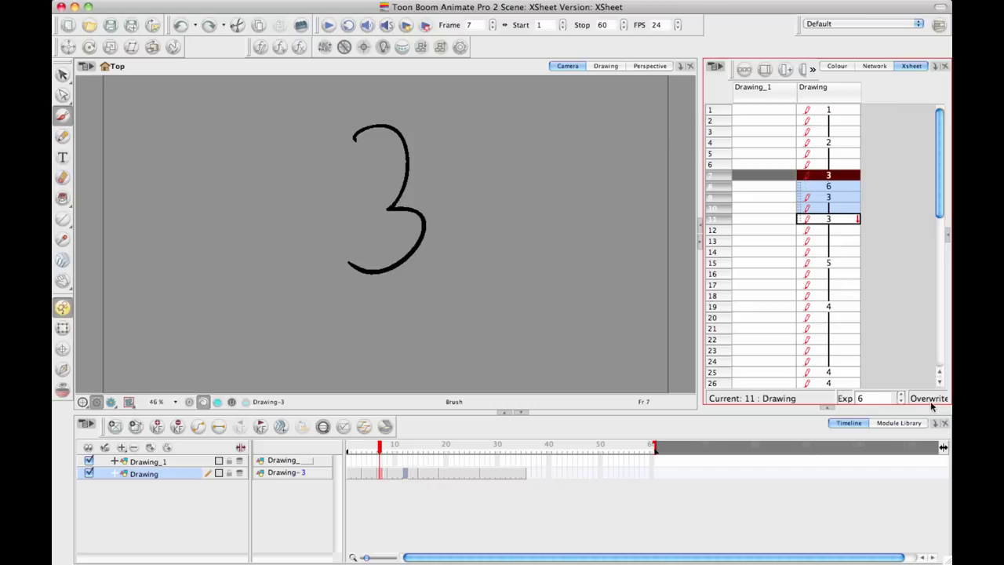
pyautogui.click(930, 403)
pyautogui.moveTo(860, 178); pyautogui.dragTo(857, 220)
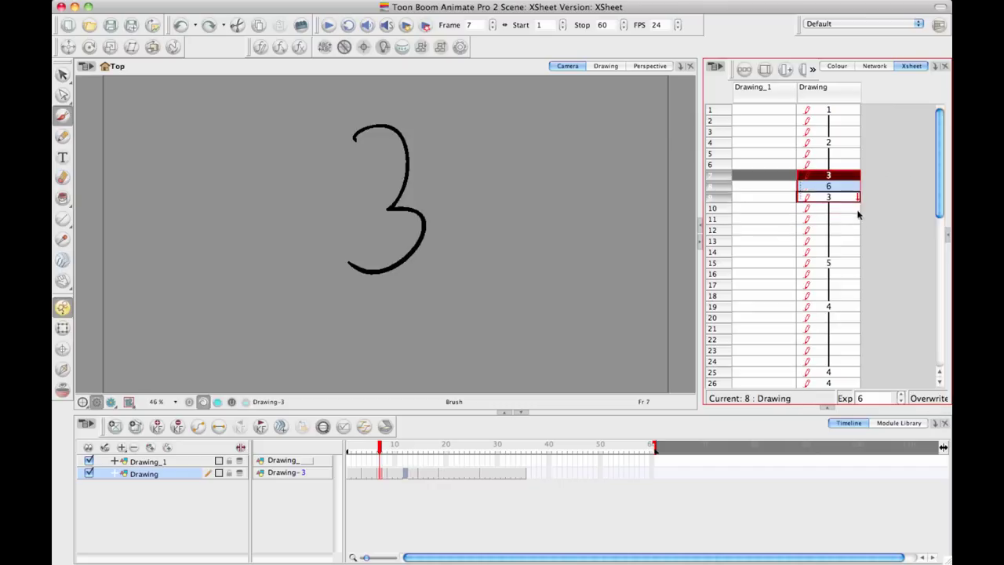
pyautogui.click(842, 262)
pyautogui.click(847, 179)
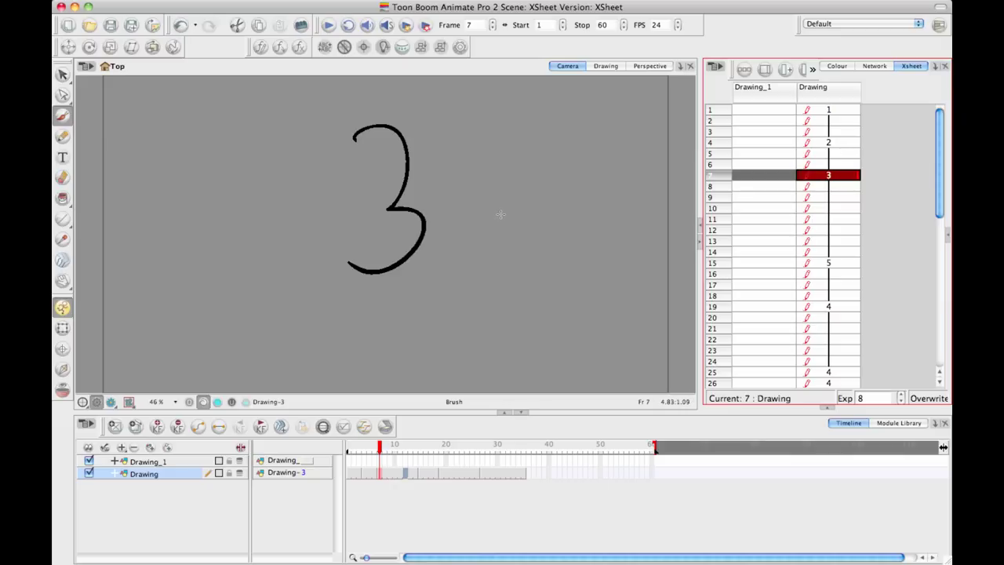
pyautogui.click(842, 186)
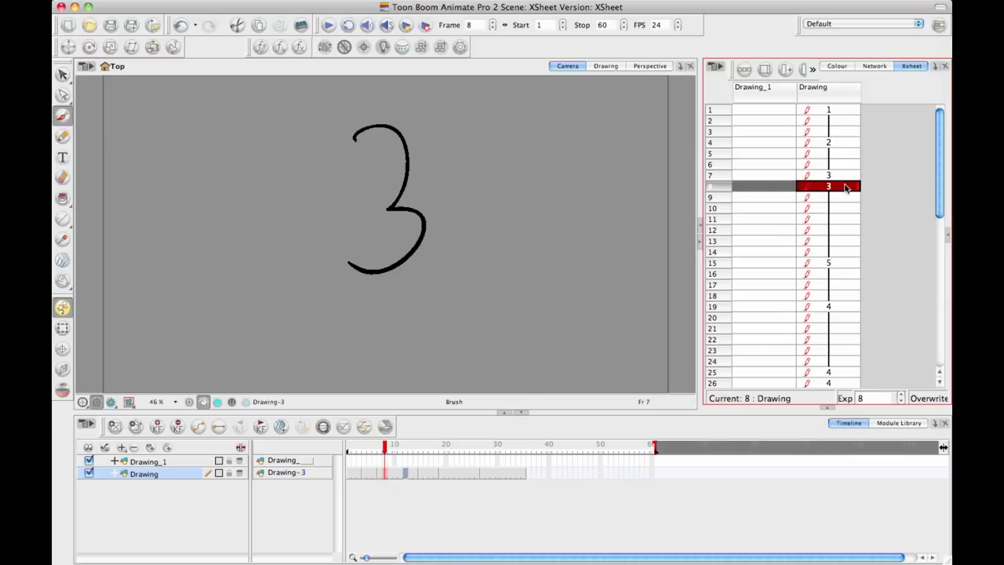
pyautogui.click(842, 176)
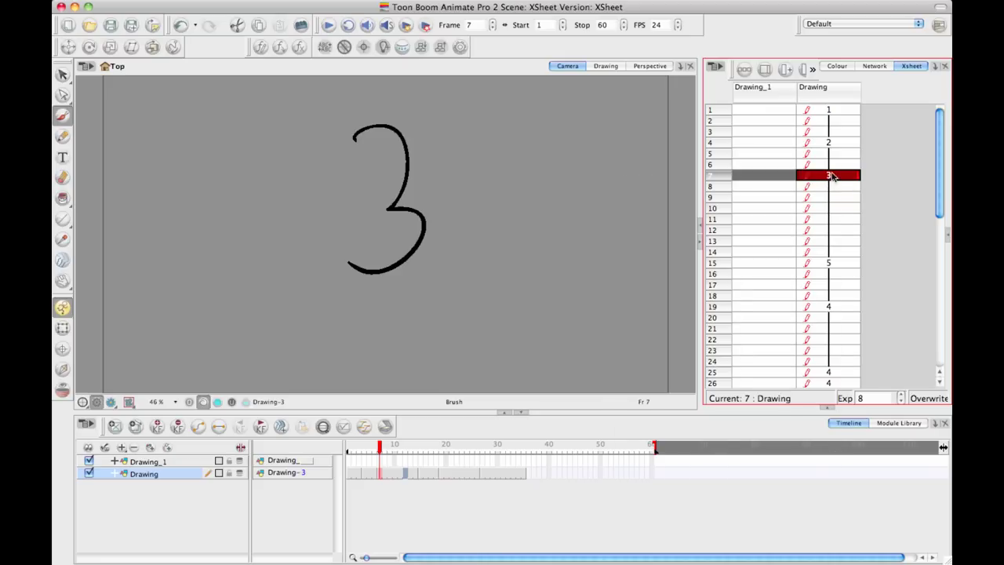
# - Rename drawing 3 at frame 7 to 3A with Rename Drawing
pyautogui.rightClick(833, 177)
pyautogui.moveTo(656, 327)
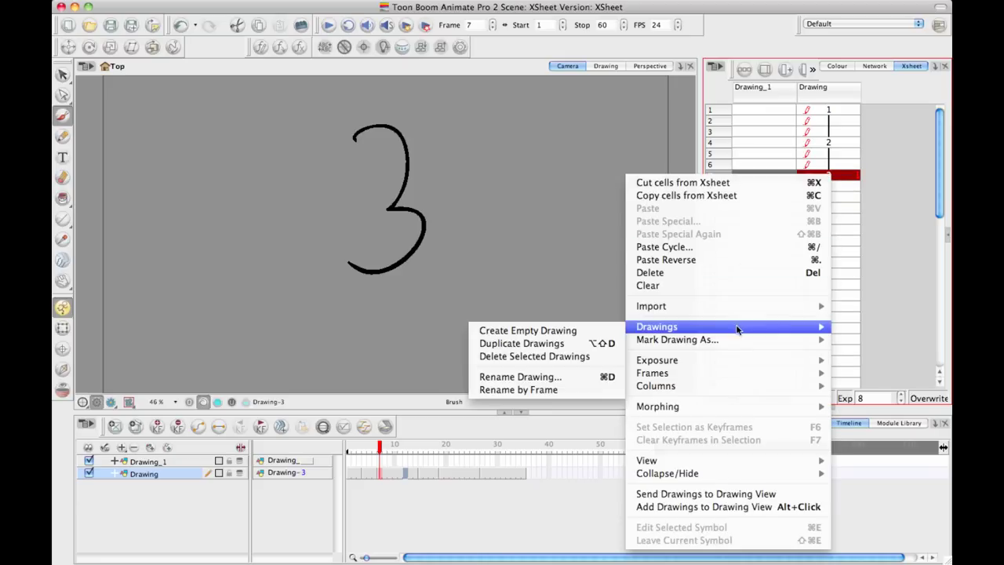
pyautogui.click(571, 378)
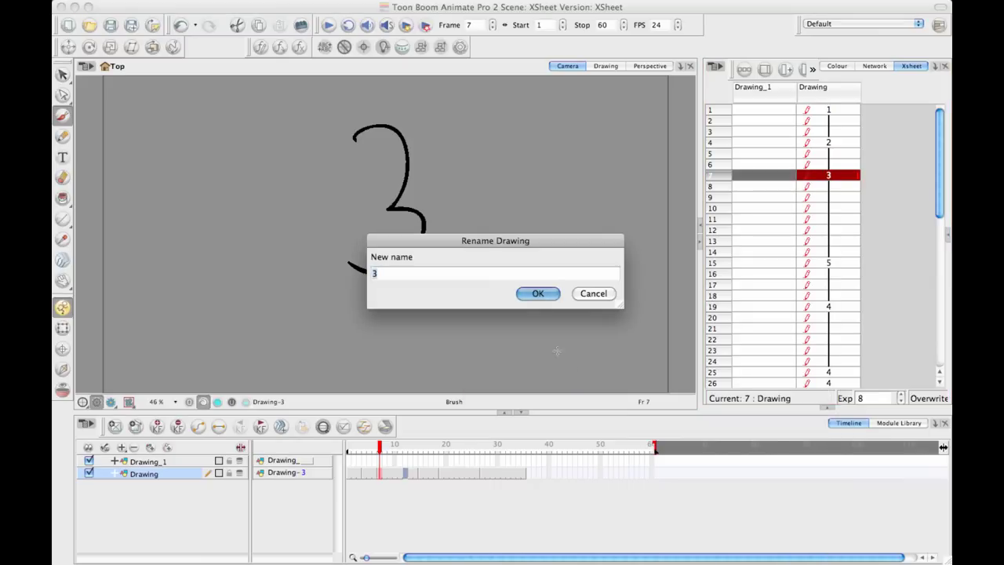
pyautogui.click(508, 274)
pyautogui.write('A')
pyautogui.press('Return')
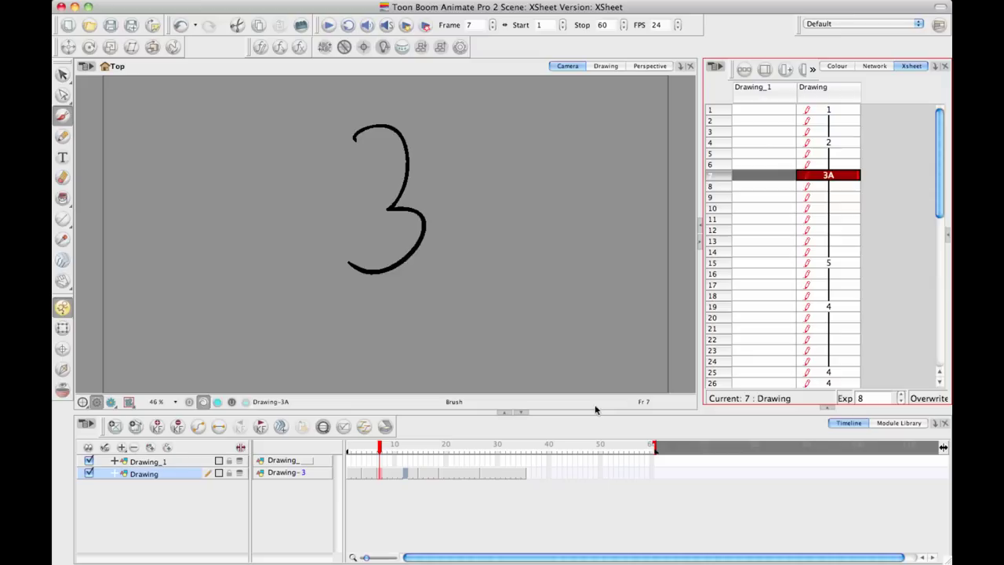
# - Expose drawing 3A at frame 36 and drawing 3 at frame 37
pyautogui.moveTo(937, 199); pyautogui.dragTo(933, 292)
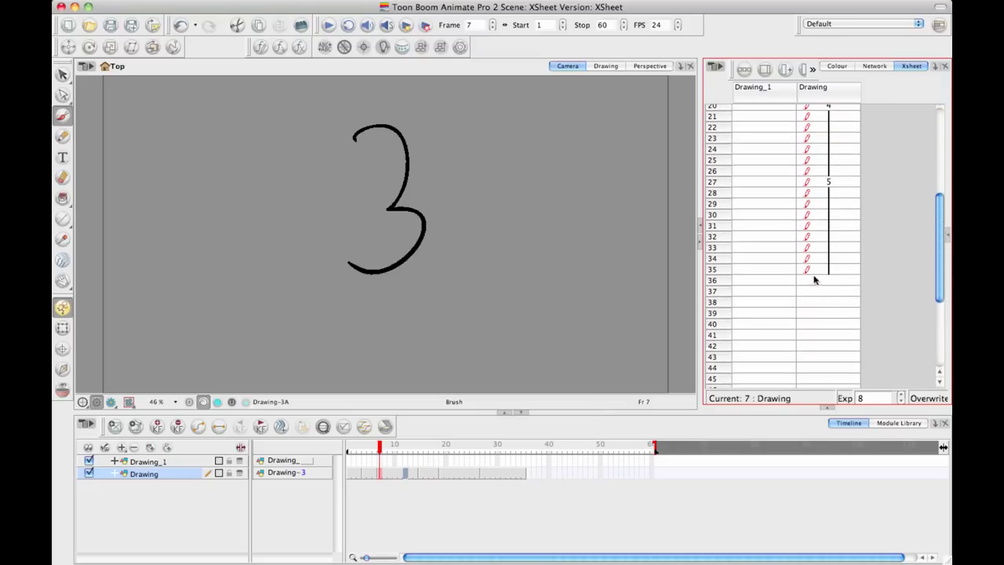
pyautogui.click(814, 279)
pyautogui.write('3A')
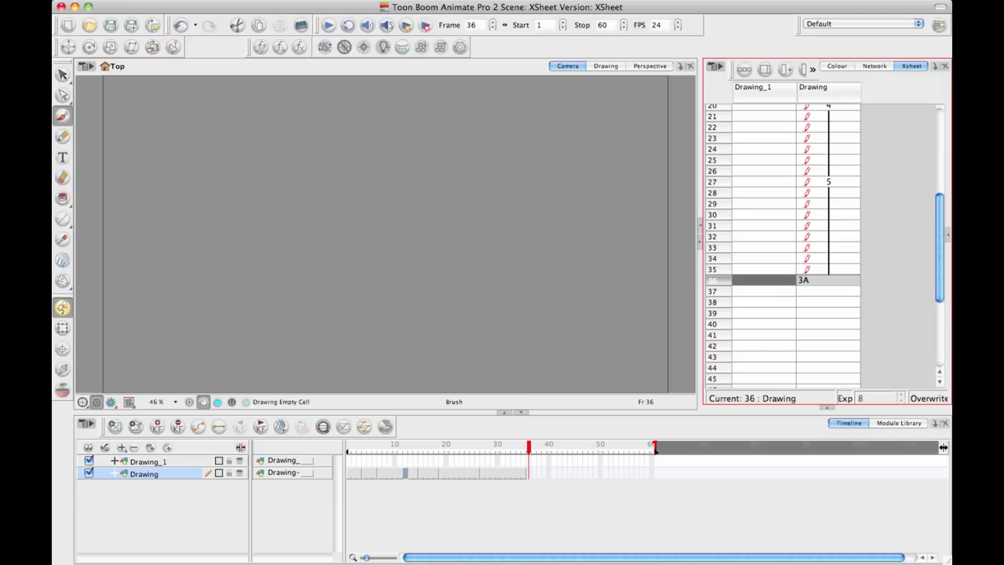
pyautogui.press('Return')
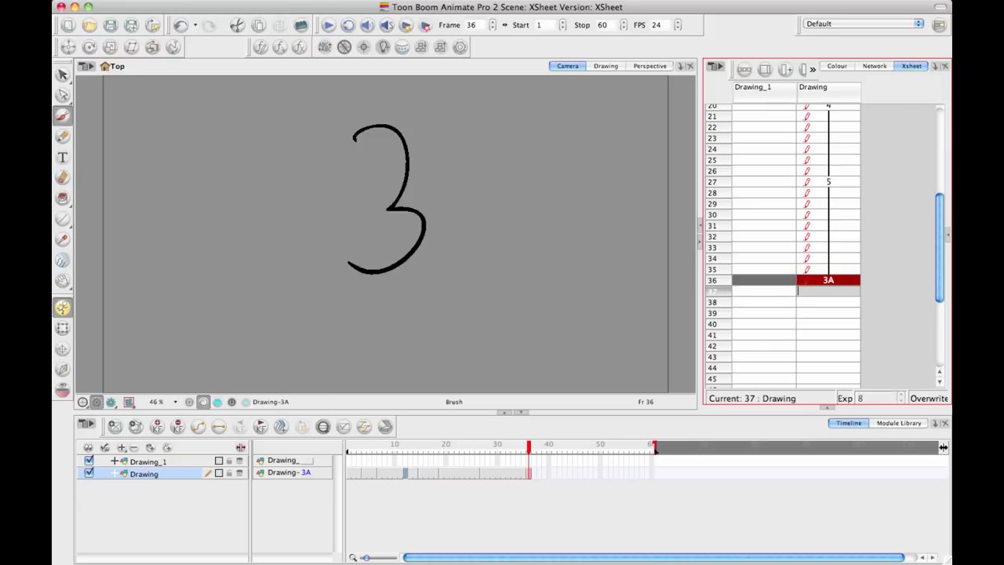
pyautogui.click(834, 313)
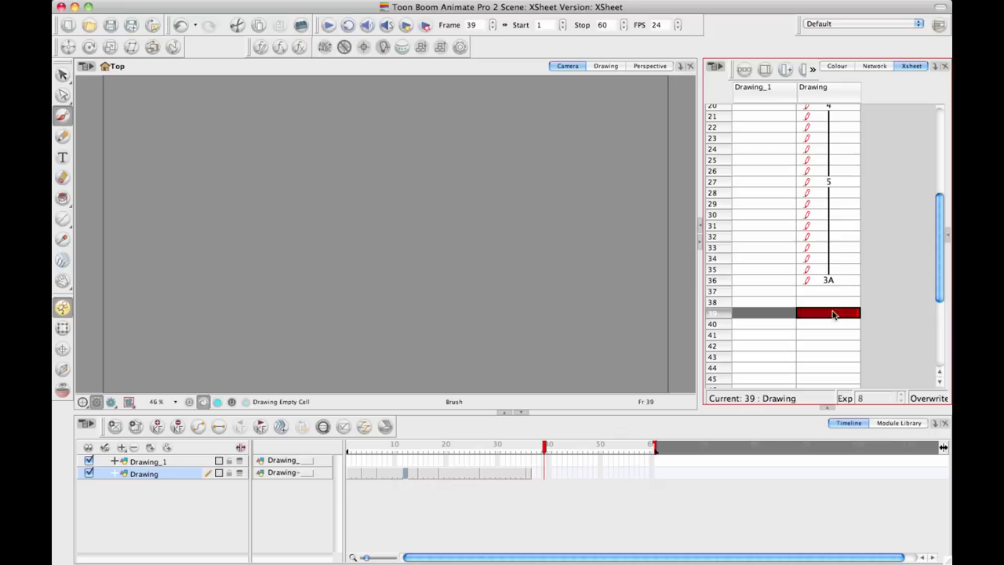
pyautogui.click(834, 290)
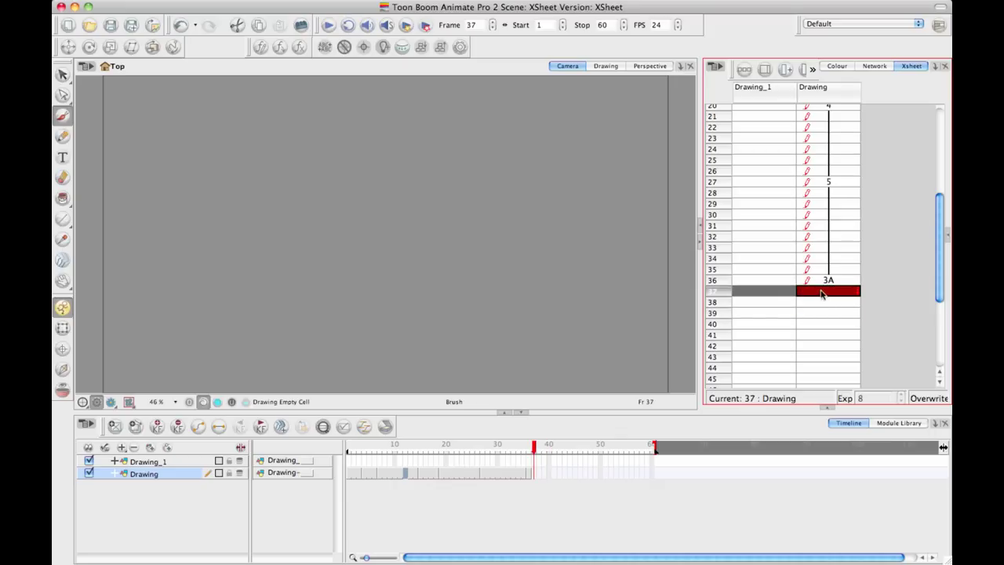
pyautogui.press('Return')
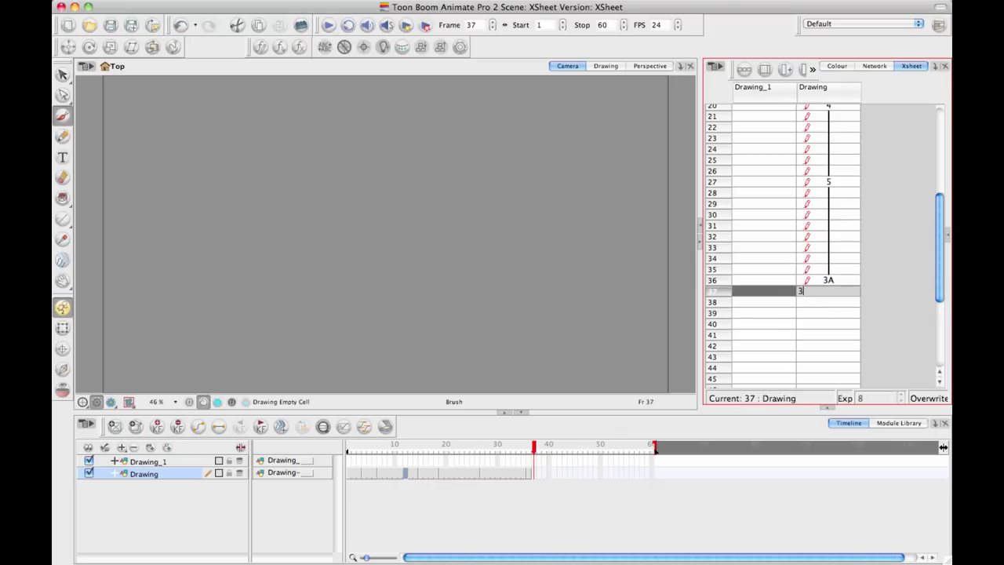
pyautogui.press('Return')
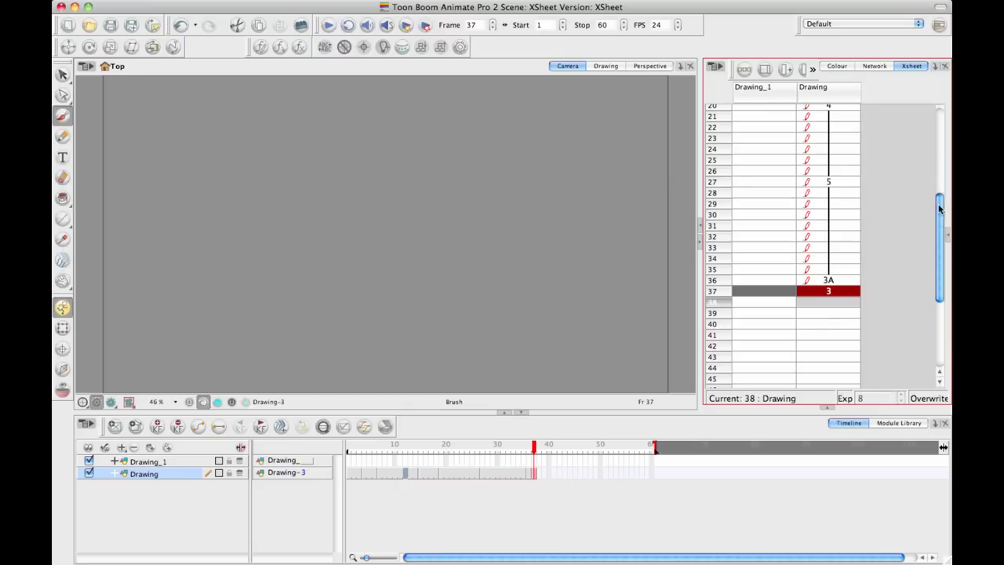
pyautogui.moveTo(939, 226); pyautogui.dragTo(939, 136)
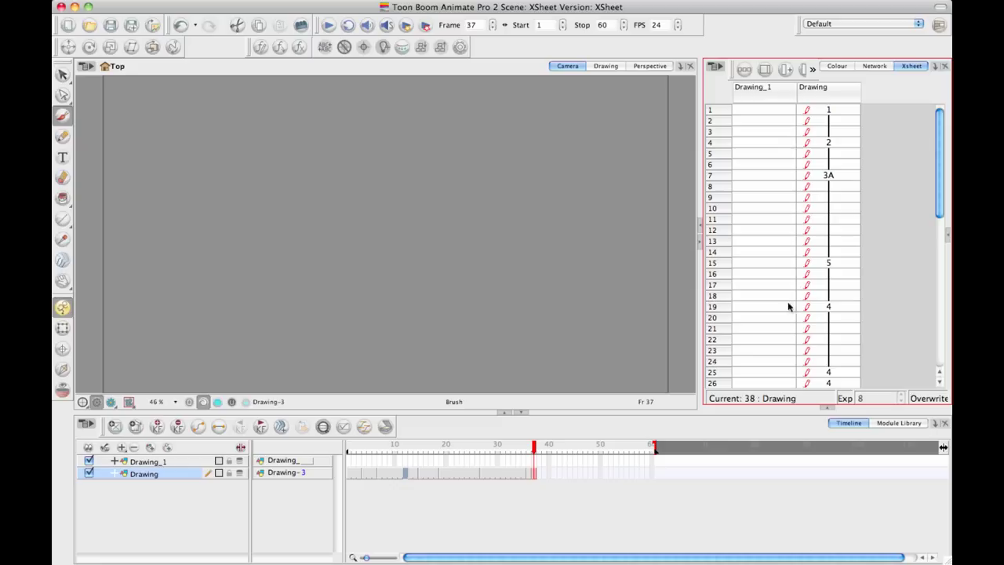
# - Select the Drawing column and make frame 4 current, showing drawing 2
pyautogui.click(835, 115)
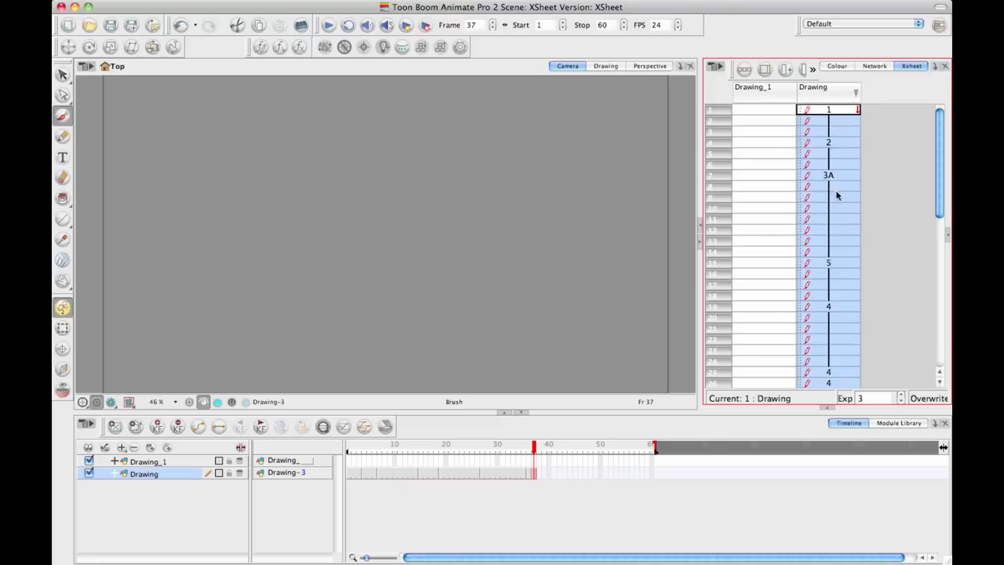
pyautogui.click(845, 141)
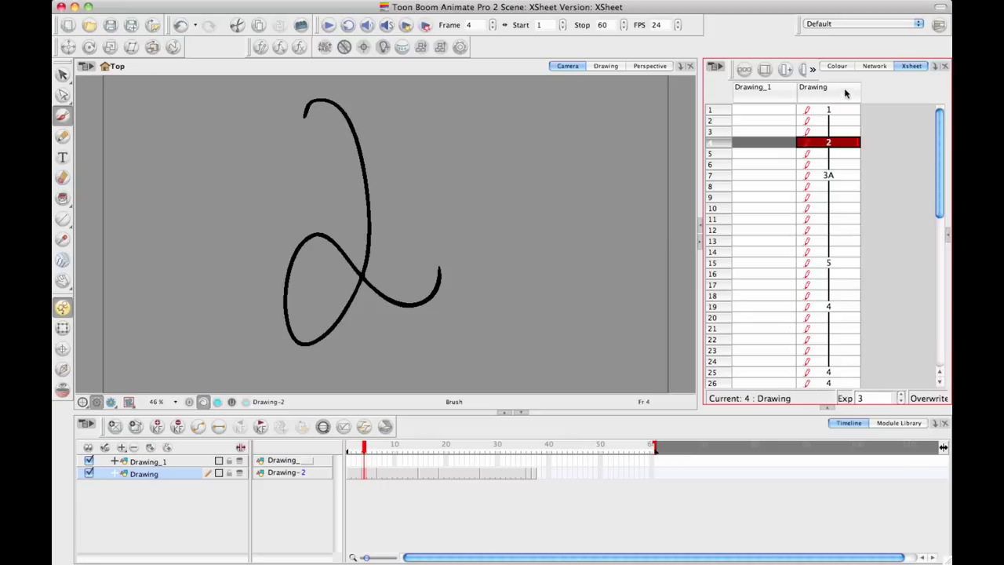
# - Add an Annotation-type column to the Xsheet, dismissing the name-exists warning
pyautogui.click(716, 68)
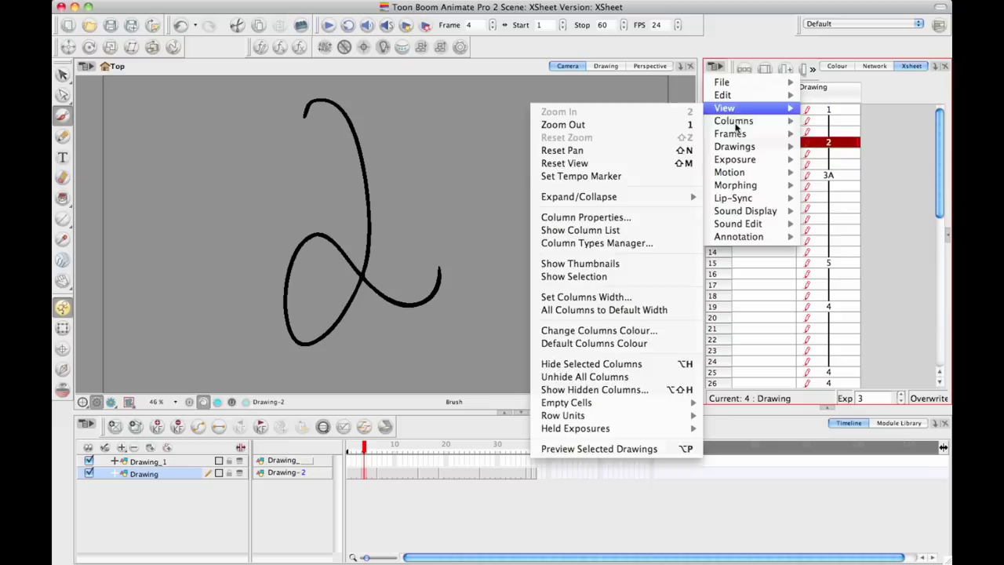
pyautogui.moveTo(733, 121)
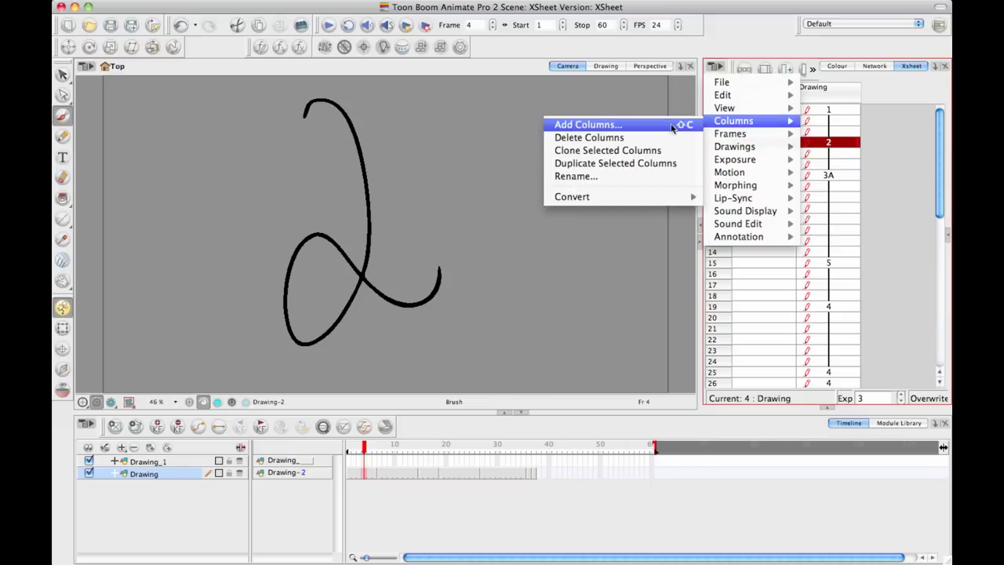
pyautogui.click(642, 126)
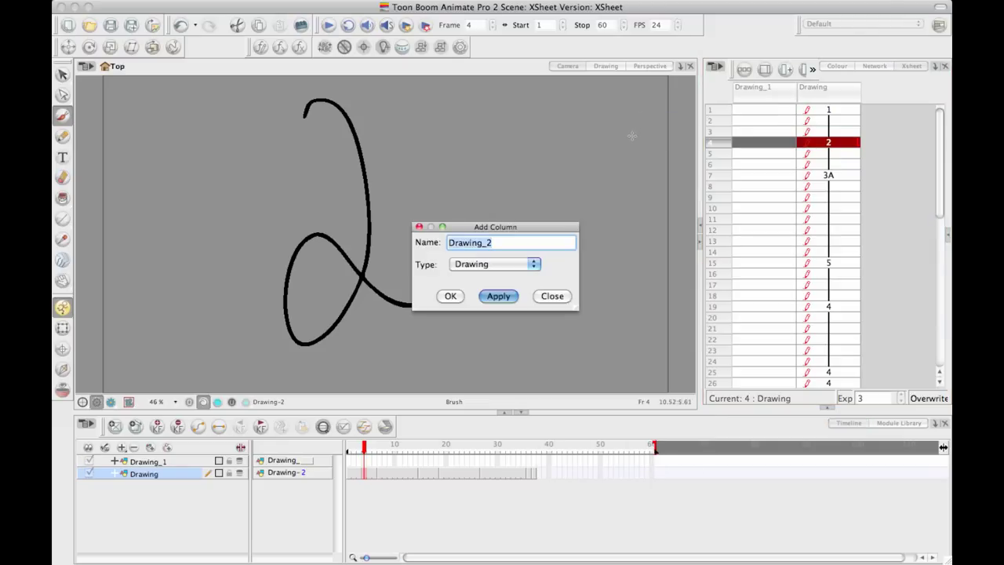
pyautogui.click(494, 264)
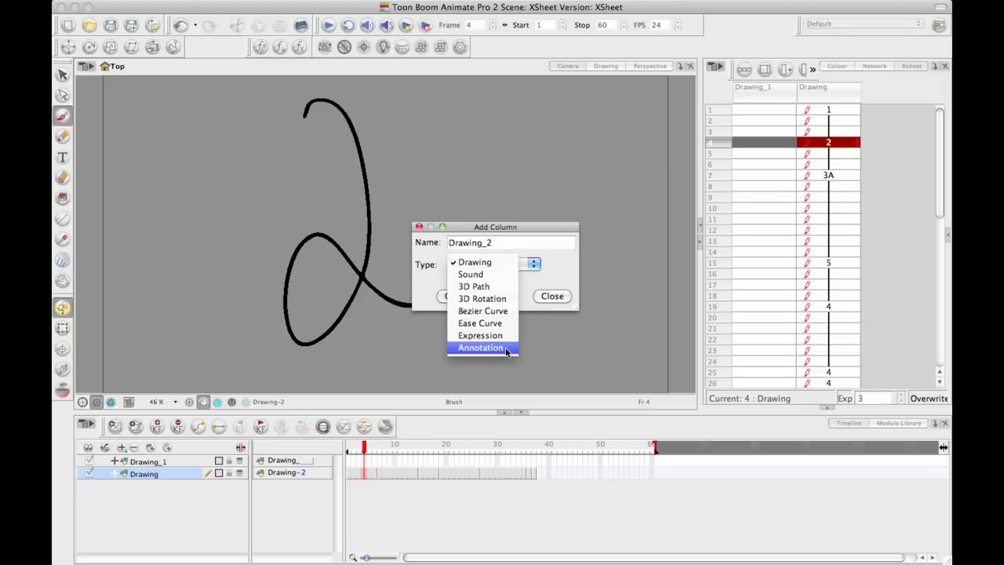
pyautogui.click(506, 349)
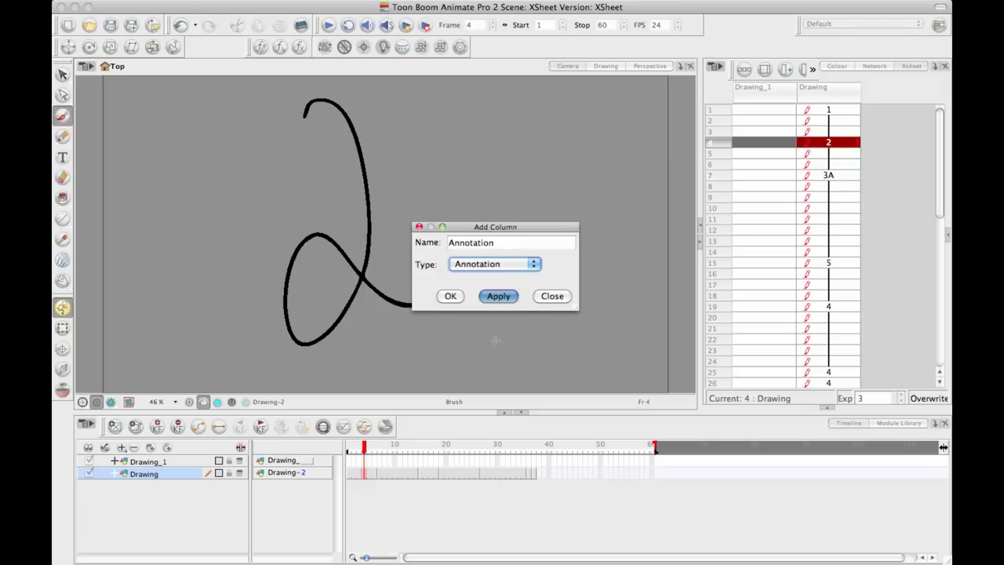
pyautogui.click(506, 300)
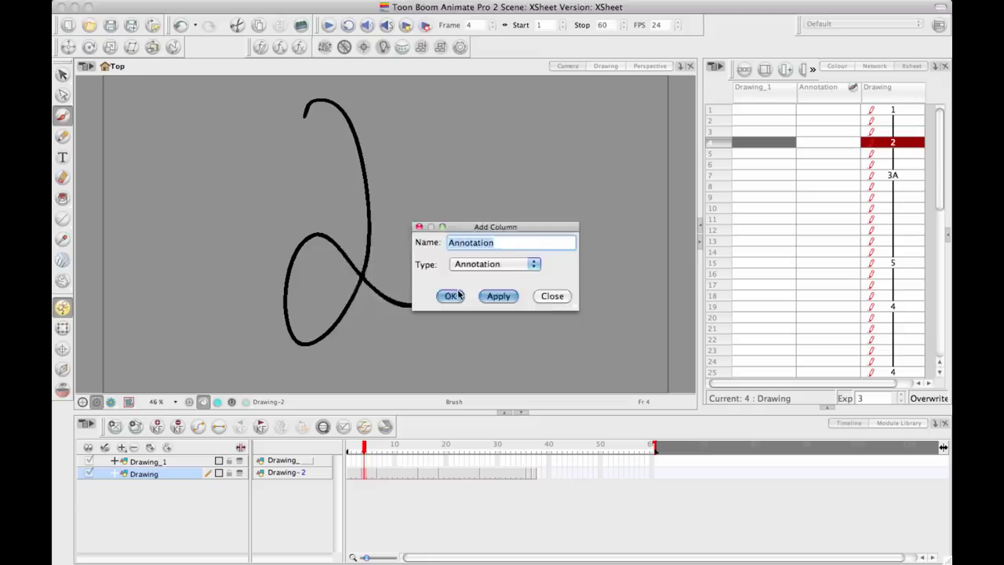
pyautogui.click(453, 296)
pyautogui.click(487, 285)
# - Draw a long bracket down the Annotation column, clearing the warning alerts
pyautogui.click(552, 296)
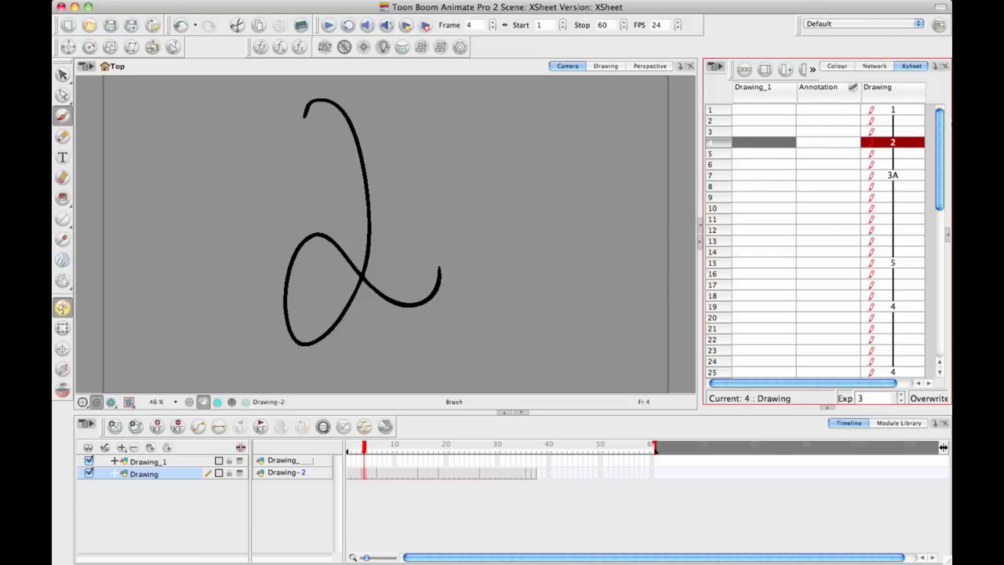
pyautogui.moveTo(802, 112)
pyautogui.mouseDown()
pyautogui.moveTo(825, 124)
pyautogui.moveTo(810, 272)
pyautogui.mouseUp()
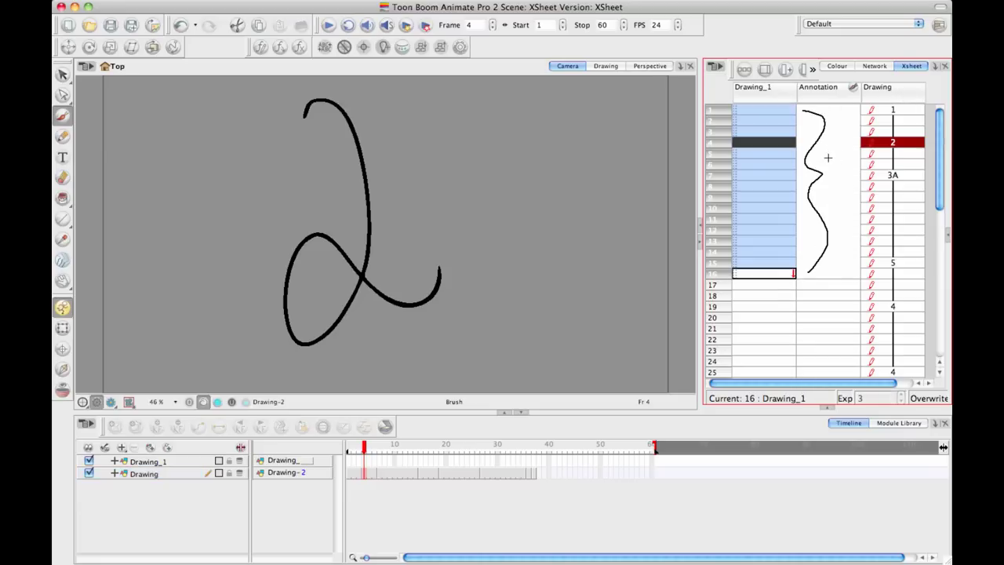
pyautogui.moveTo(828, 157); pyautogui.dragTo(821, 187)
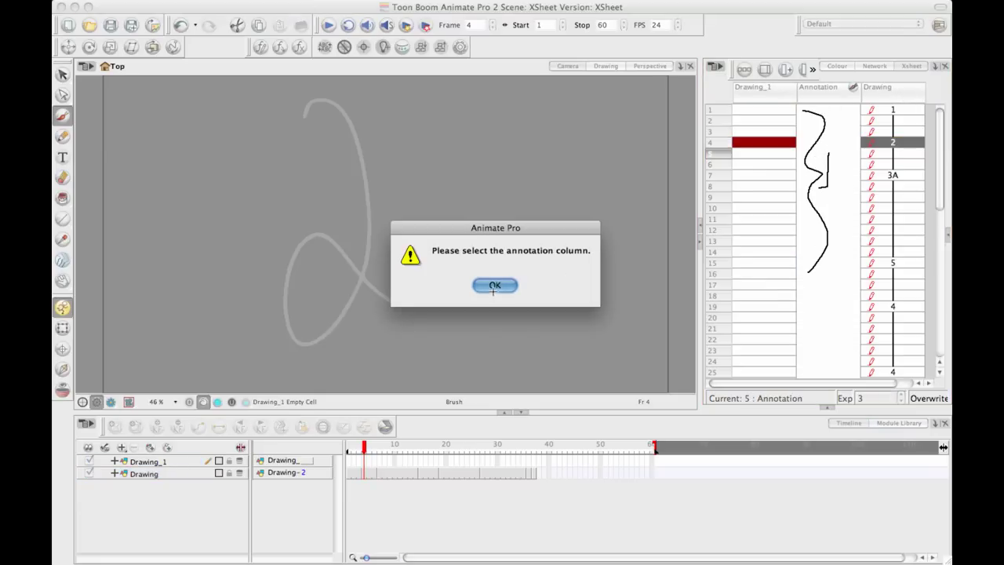
pyautogui.click(494, 287)
pyautogui.click(803, 176)
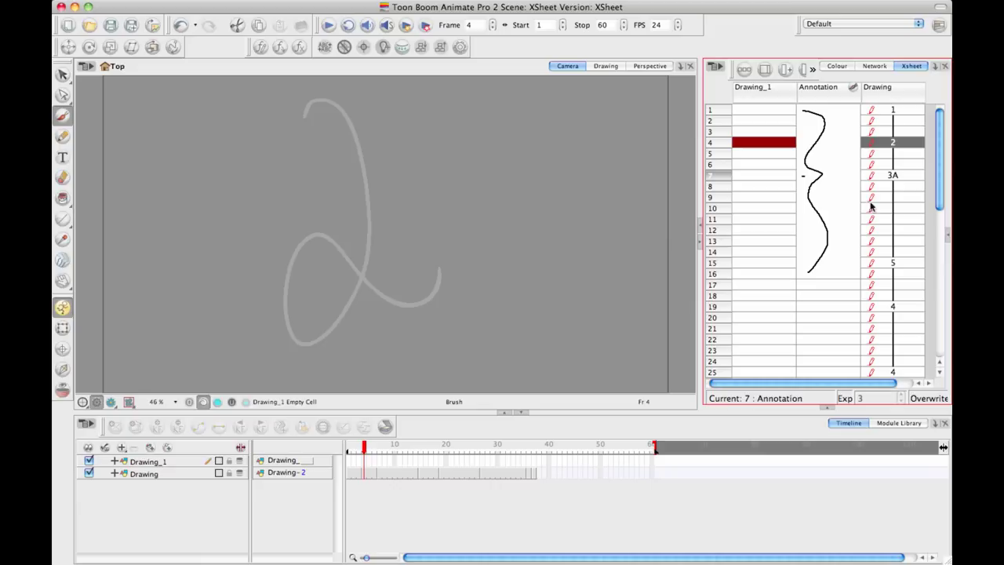
# - Write JUMP beside the bracket and add arrow strokes near rows 15–19
pyautogui.moveTo(825, 164)
pyautogui.mouseDown()
pyautogui.moveTo(833, 174)
pyautogui.moveTo(855, 160)
pyautogui.moveTo(854, 146)
pyautogui.mouseUp()
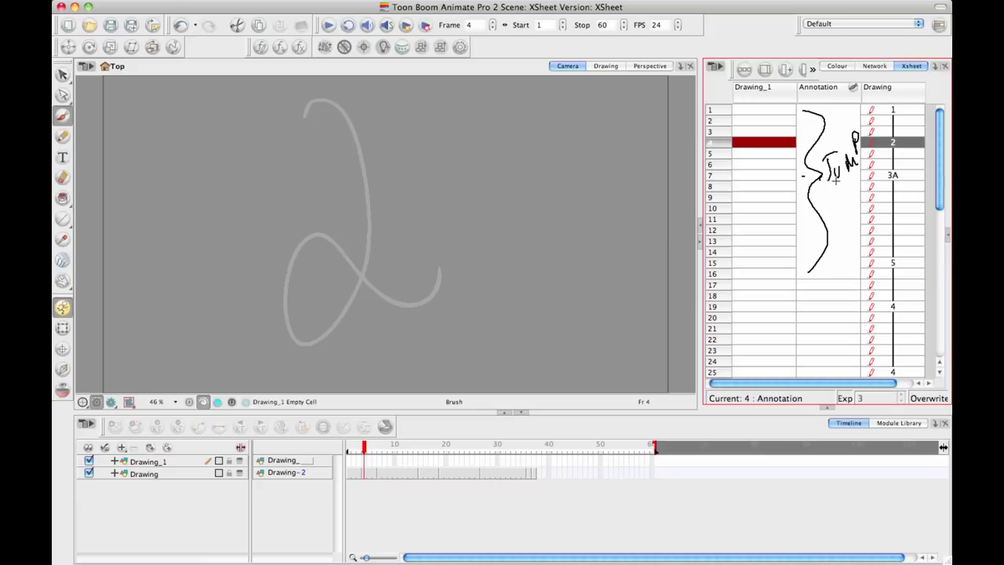
pyautogui.moveTo(817, 174); pyautogui.dragTo(829, 186)
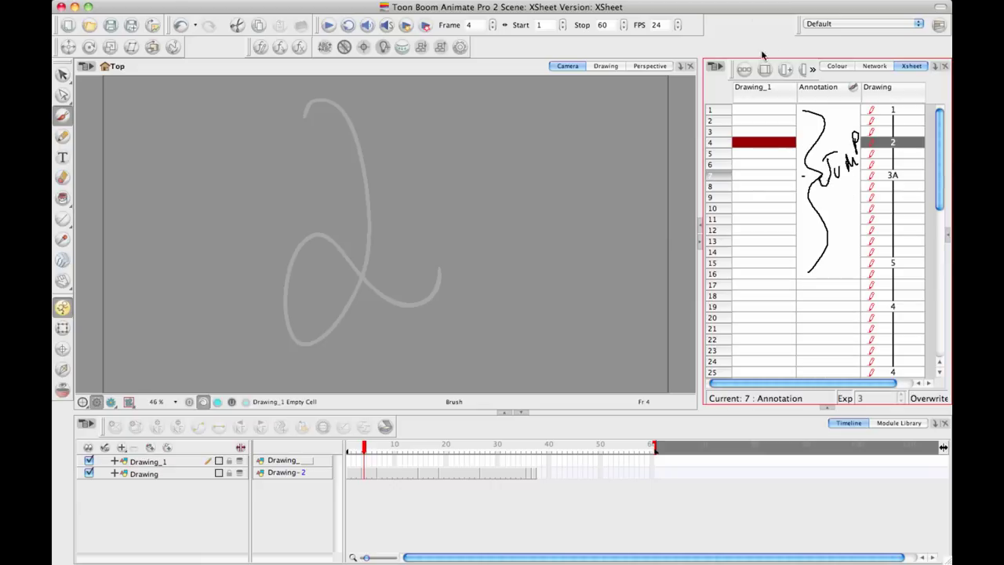
pyautogui.moveTo(803, 287); pyautogui.dragTo(843, 271)
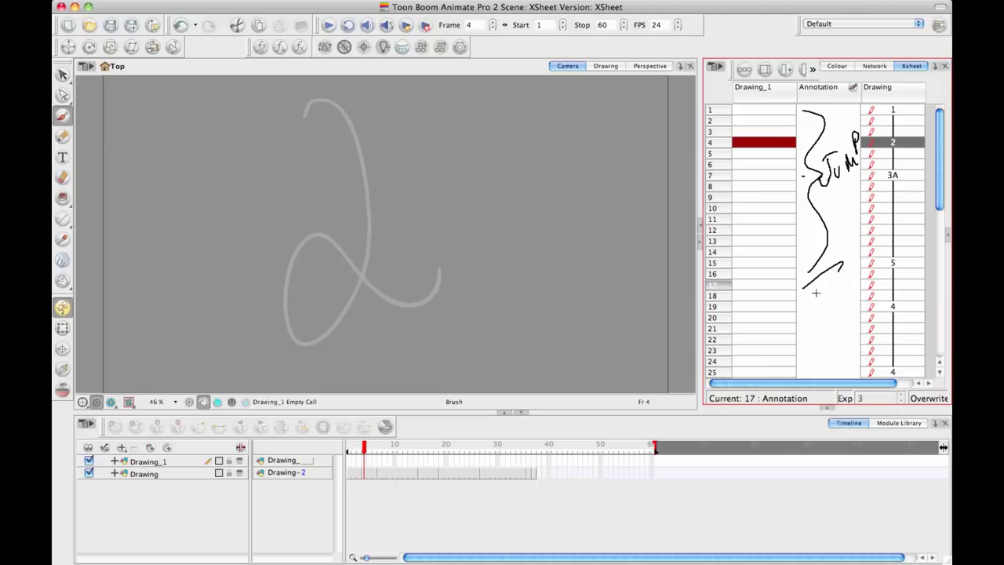
pyautogui.click(815, 307)
pyautogui.moveTo(810, 303)
pyautogui.mouseDown()
pyautogui.moveTo(840, 285)
pyautogui.moveTo(797, 304)
pyautogui.mouseUp()
pyautogui.click(493, 287)
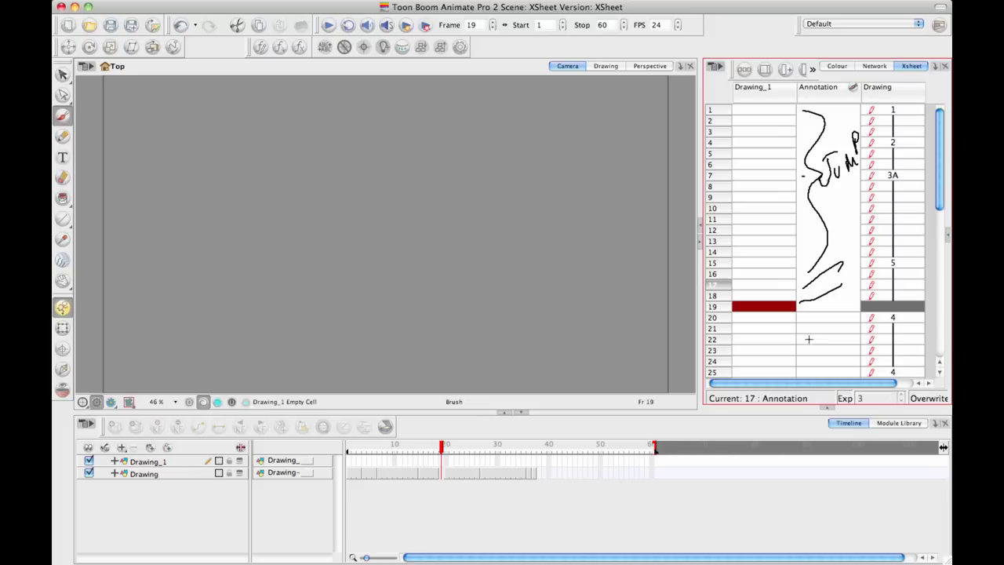
# - Undo an accidental move of the annotation sketch and restore drawing mode
pyautogui.click(853, 88)
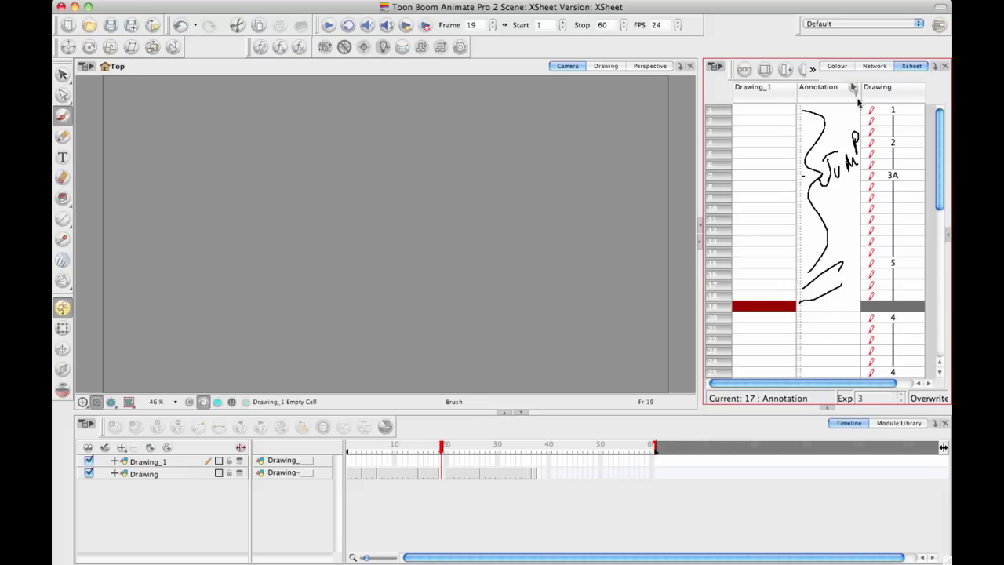
pyautogui.click(824, 161)
pyautogui.moveTo(837, 132); pyautogui.dragTo(812, 336)
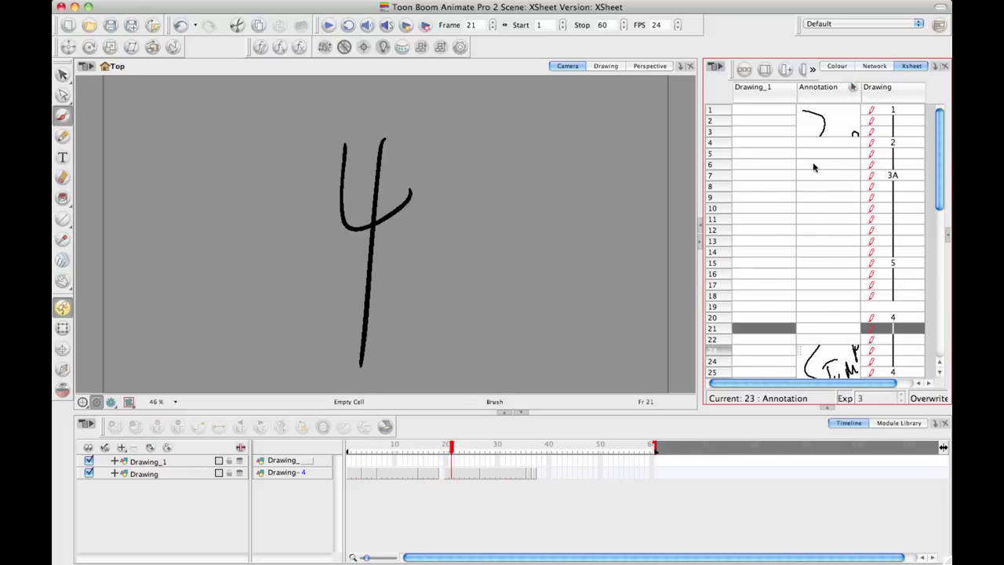
pyautogui.hotkey('ctrl', 'z')
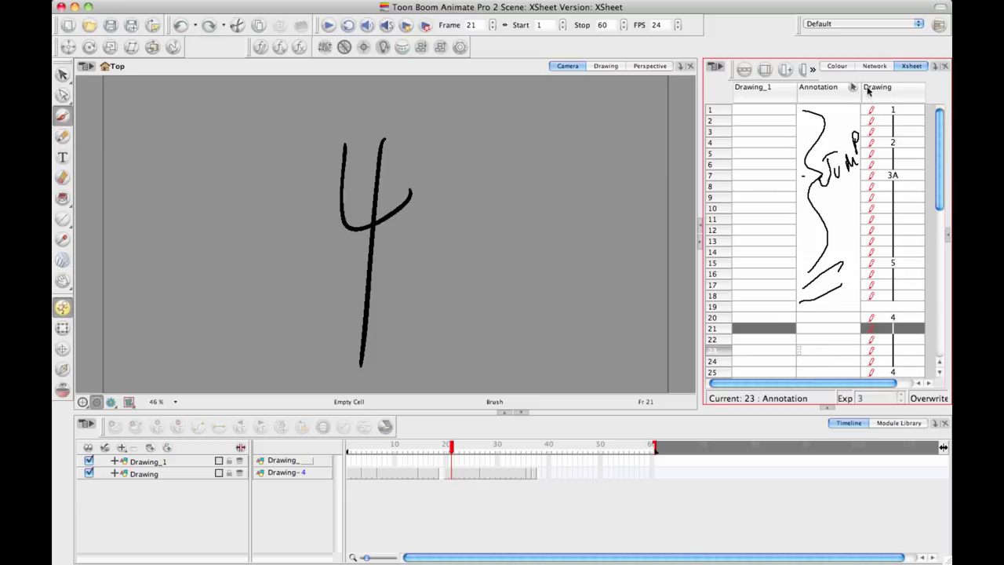
pyautogui.click(852, 87)
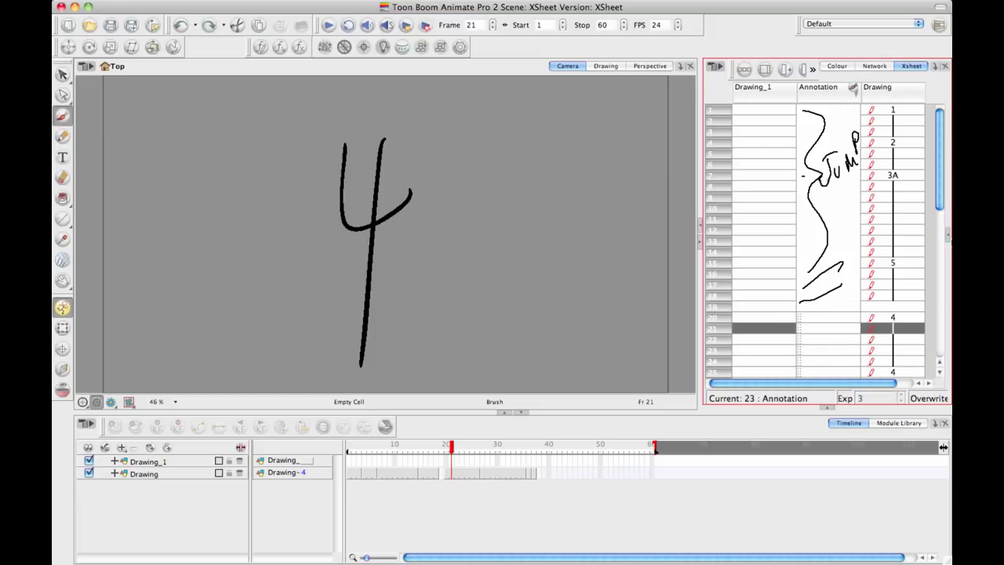
# - Add the typed note 'type stuff in' at frame 20 of the Annotation column
pyautogui.scroll(-5, 929, 219)
pyautogui.scroll(3, 929, 219)
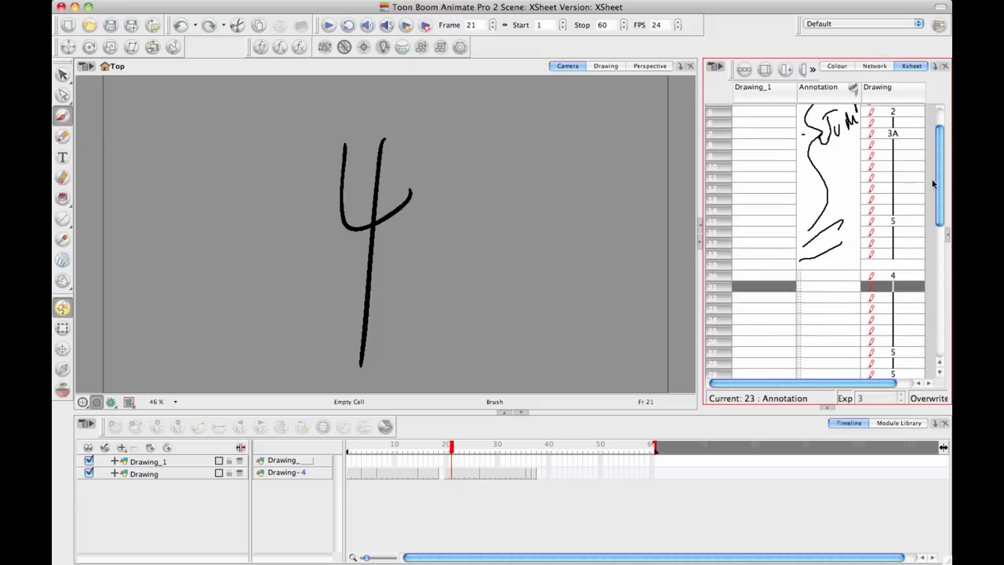
pyautogui.click(809, 277)
pyautogui.write('type')
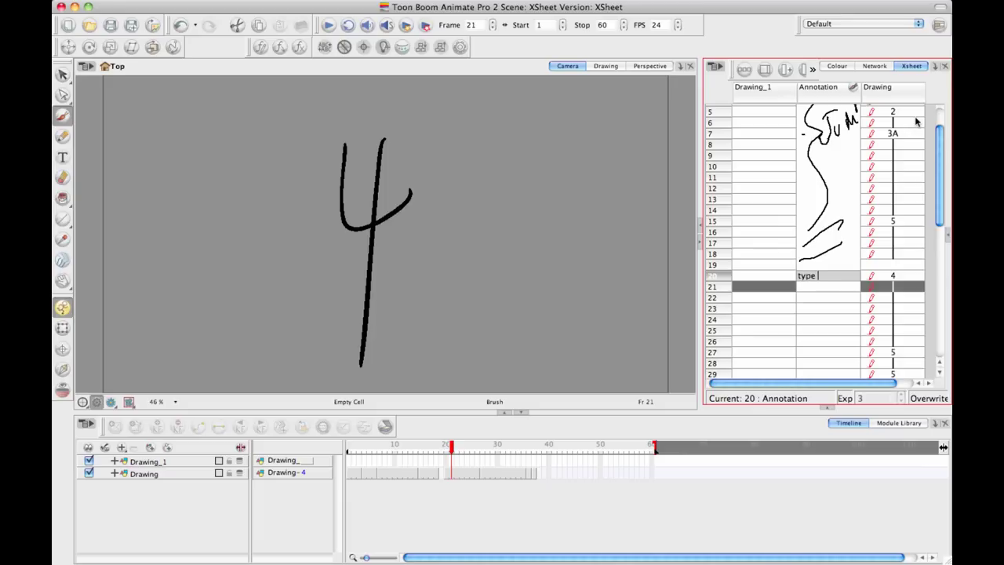
pyautogui.write('stuff in')
pyautogui.press('Return')
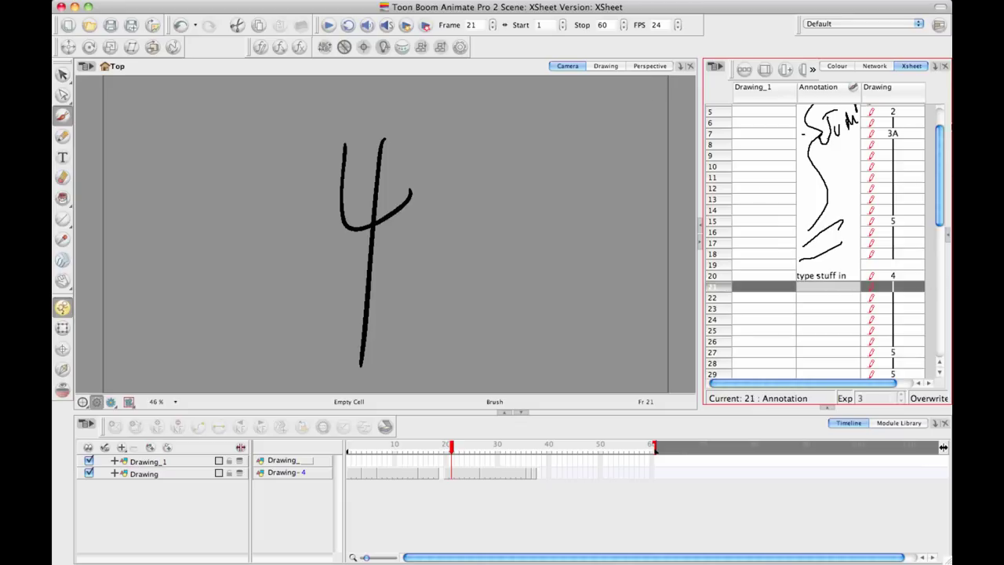
pyautogui.moveTo(936, 174); pyautogui.dragTo(941, 112)
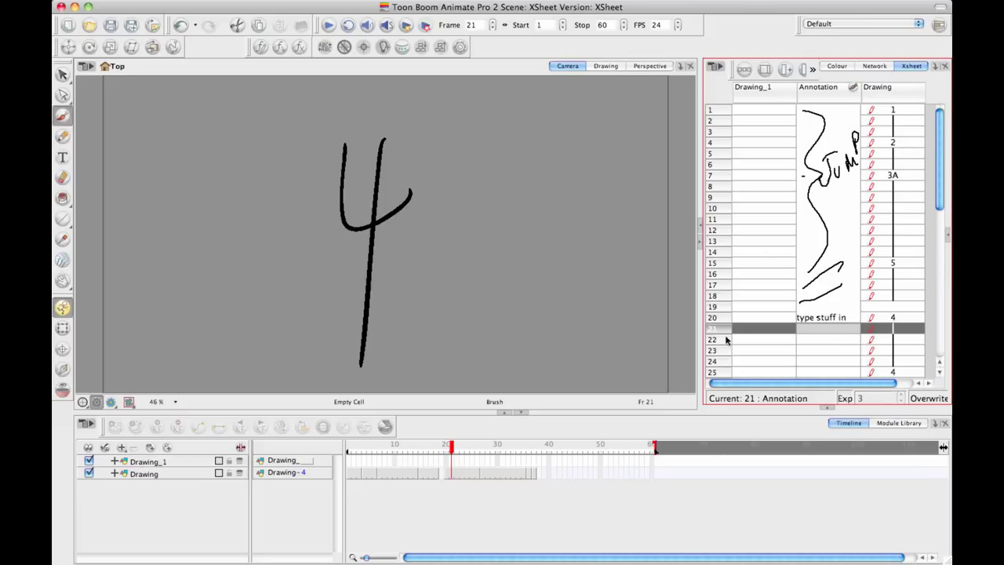
pyautogui.click(820, 350)
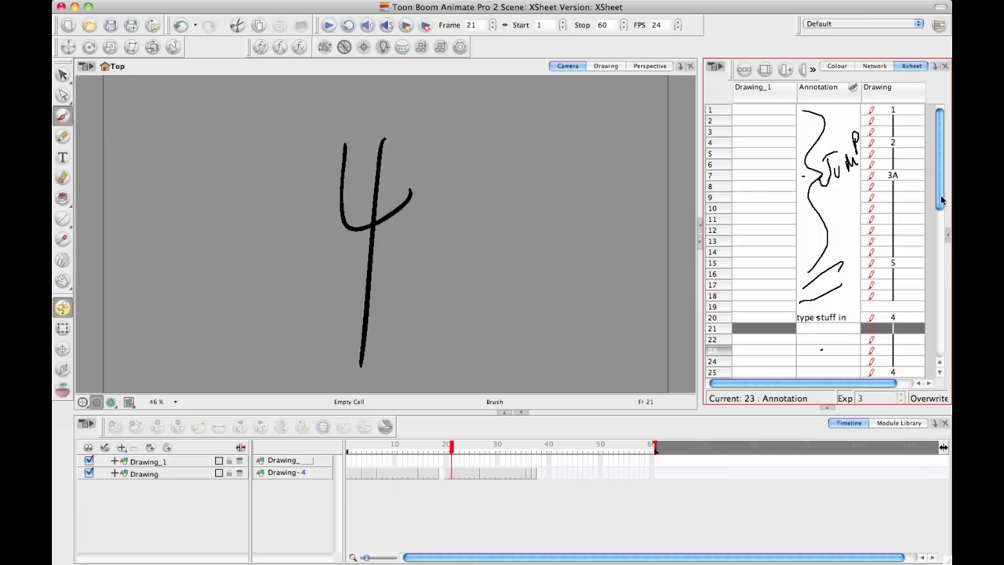
pyautogui.scroll(-5, 941, 200)
pyautogui.scroll(-5, 940, 200)
pyautogui.scroll(8, 940, 200)
pyautogui.scroll(2, 940, 200)
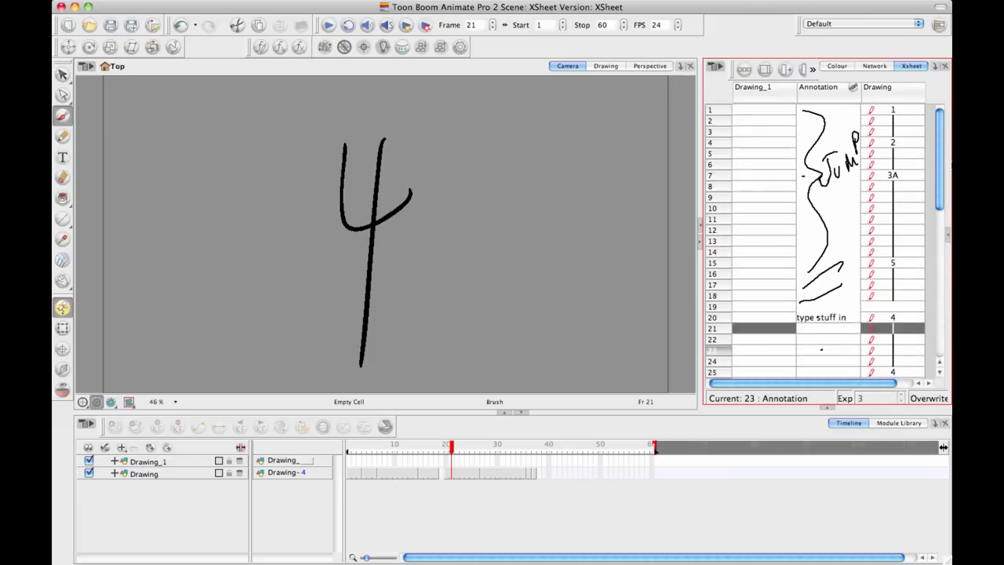